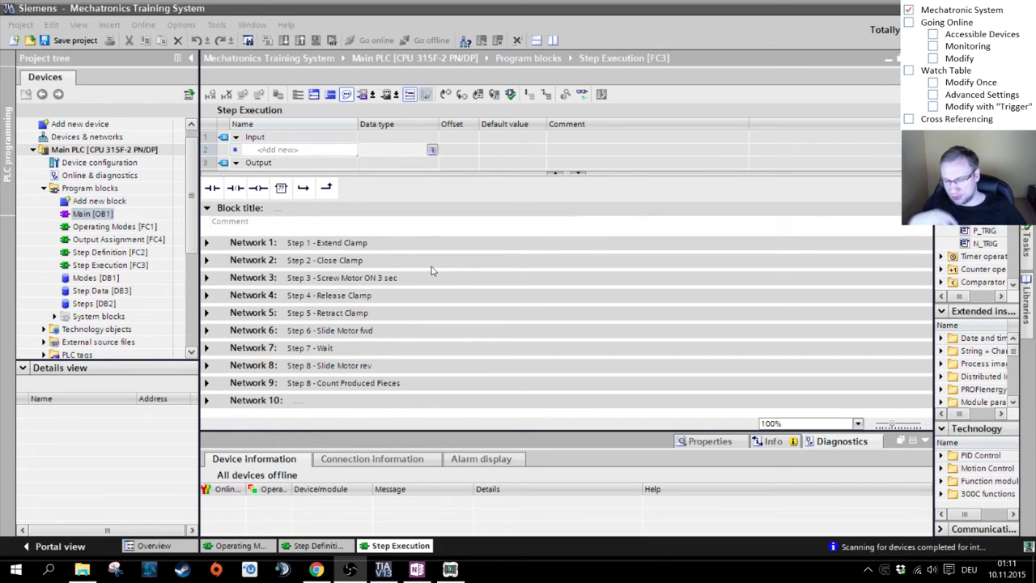
Step: Switch to S7-PLCSIM, reposition its window to view the simulated CPU and I/O bytes, and minimize it
{"action": "left_click", "coordinate": [450, 569]}
{"action": "left_click_drag", "start_coordinate": [692, 94], "coordinate": [712, 82]}
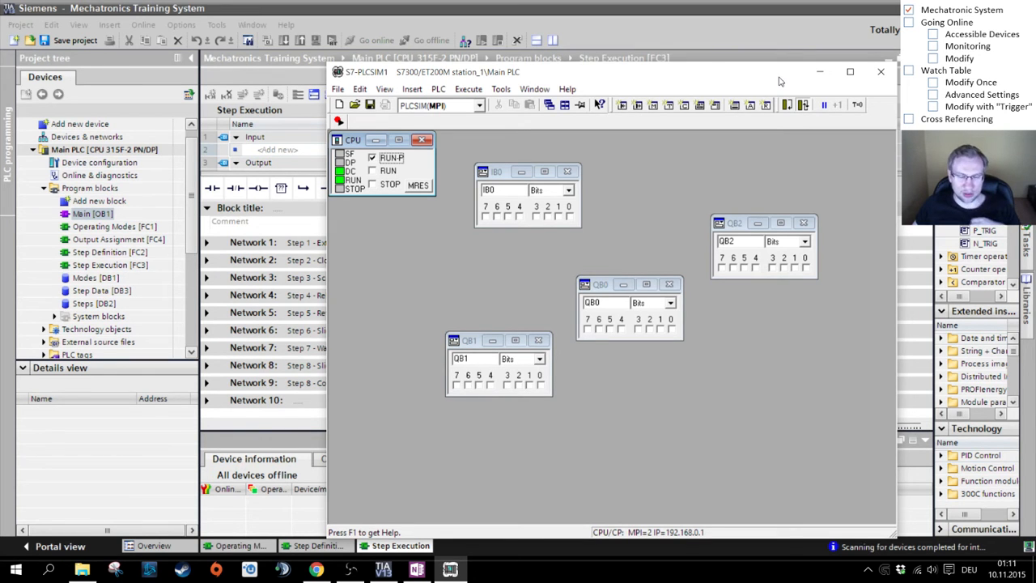
{"action": "left_click", "coordinate": [820, 77]}
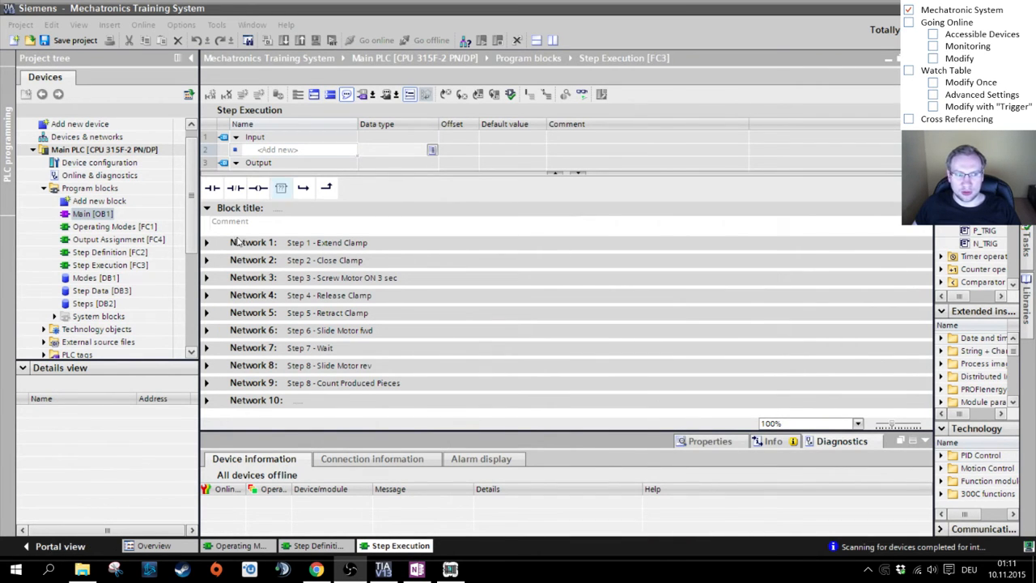
Step: Search for accessible devices from Online & Diagnostics, using interface type PN/IE and the PLCSIM interface
{"action": "left_click", "coordinate": [81, 553]}
{"action": "left_click", "coordinate": [78, 550]}
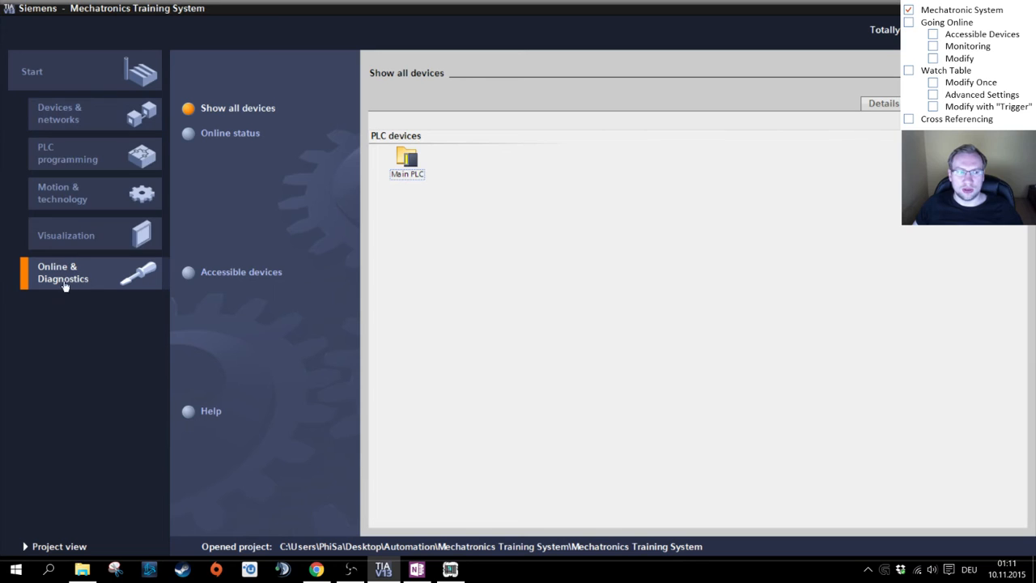
{"action": "left_click", "coordinate": [252, 279]}
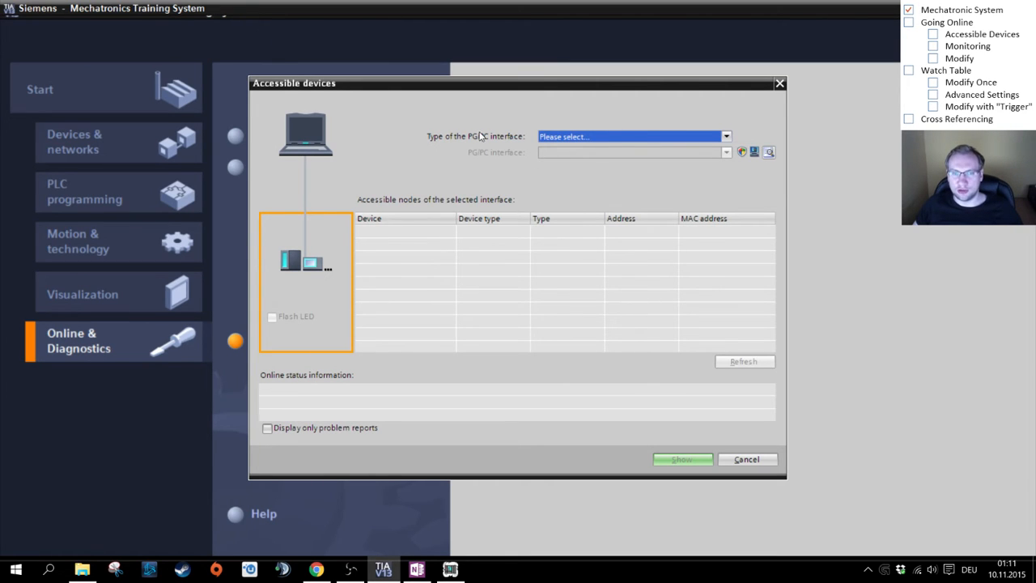
{"action": "left_click", "coordinate": [551, 139]}
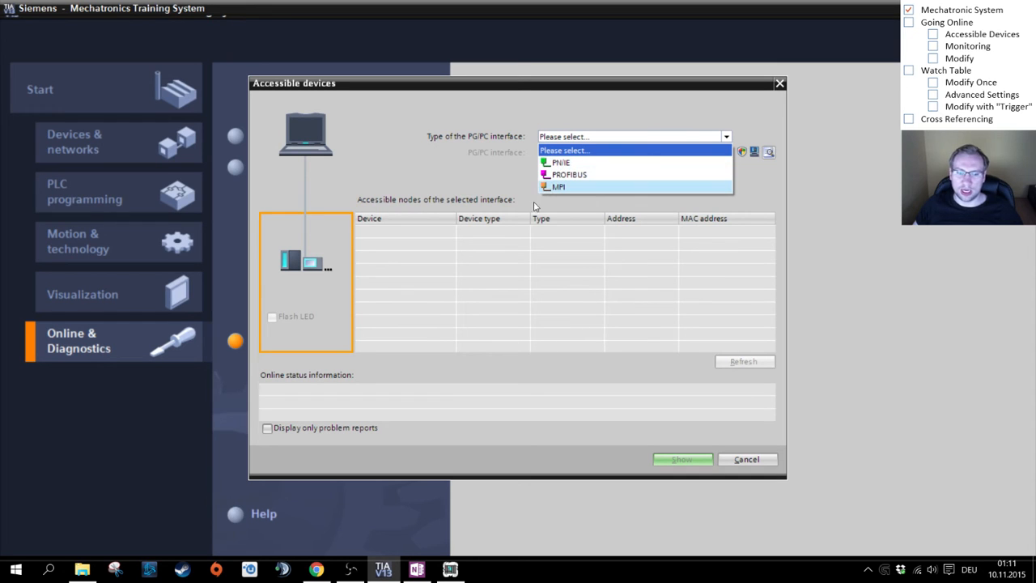
{"action": "left_click", "coordinate": [583, 166]}
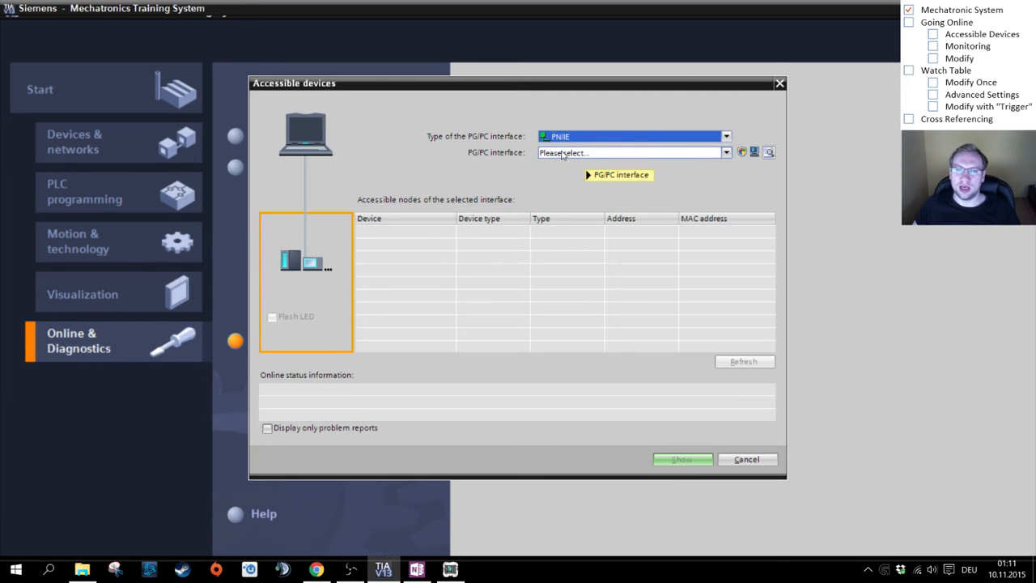
{"action": "left_click", "coordinate": [563, 154]}
{"action": "left_click", "coordinate": [567, 179]}
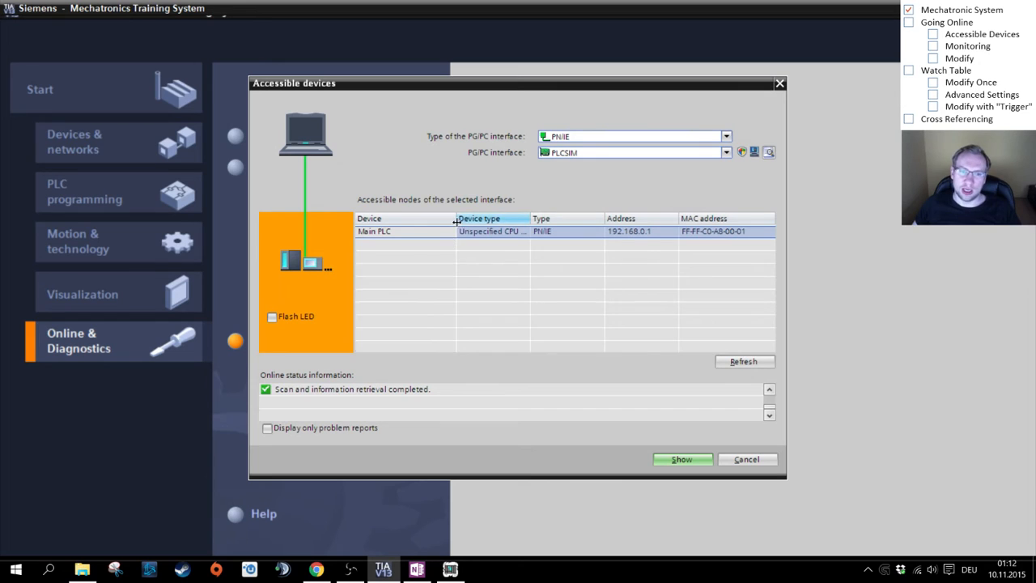
Step: Widen the Device type column in the accessible nodes list and show the Main PLC in the project tree
{"action": "left_click_drag", "start_coordinate": [455, 219], "coordinate": [424, 218]}
{"action": "left_click_drag", "start_coordinate": [499, 219], "coordinate": [527, 218]}
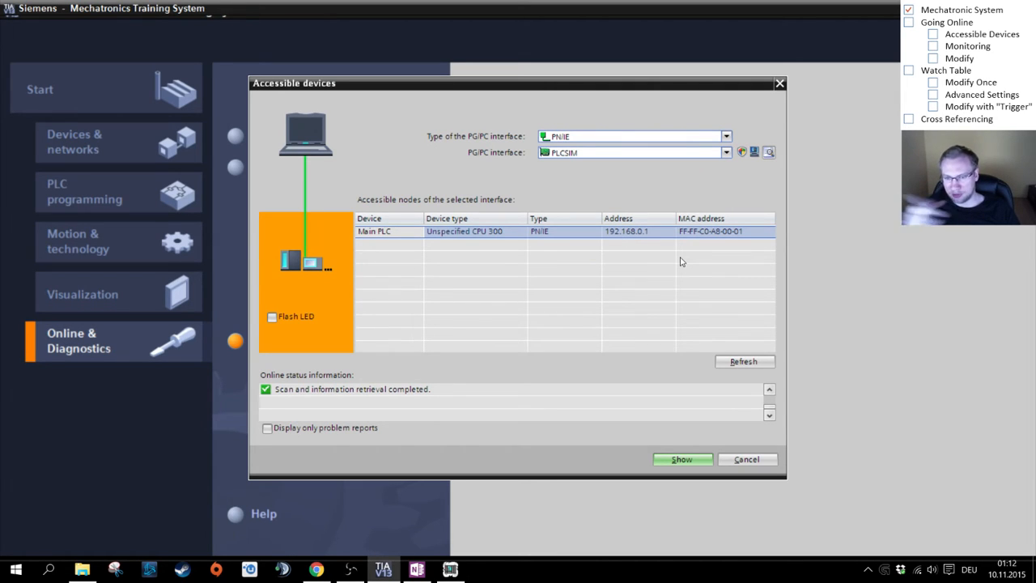
{"action": "left_click", "coordinate": [679, 460]}
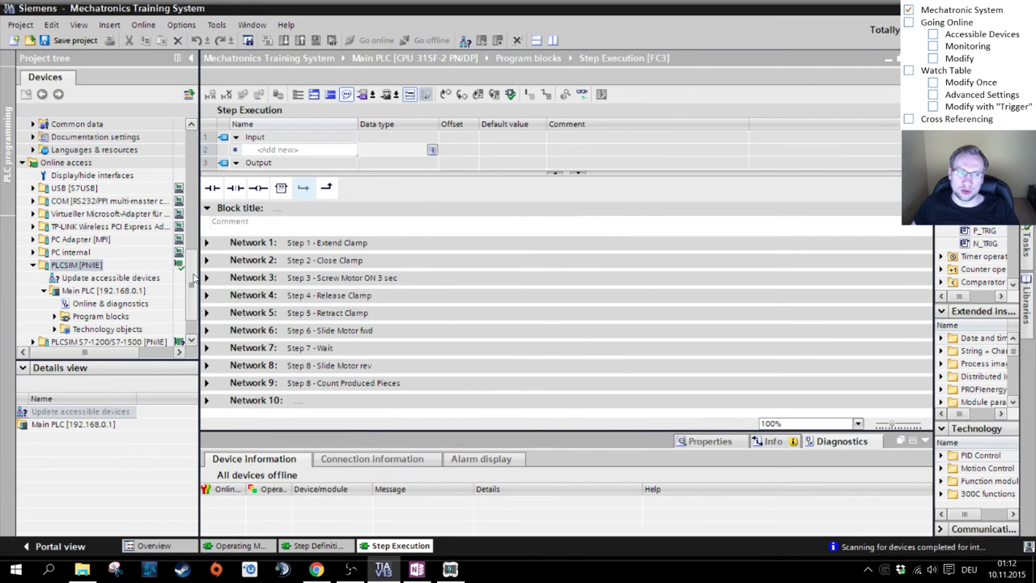
Step: Look through the interfaces under Online access, from USB and the network adapters to PLCSIM [PN/IE]
{"action": "scroll", "coordinate": [195, 253], "scroll_direction": "up", "scroll_amount": 3}
{"action": "scroll", "coordinate": [194, 267], "scroll_direction": "down", "scroll_amount": 3}
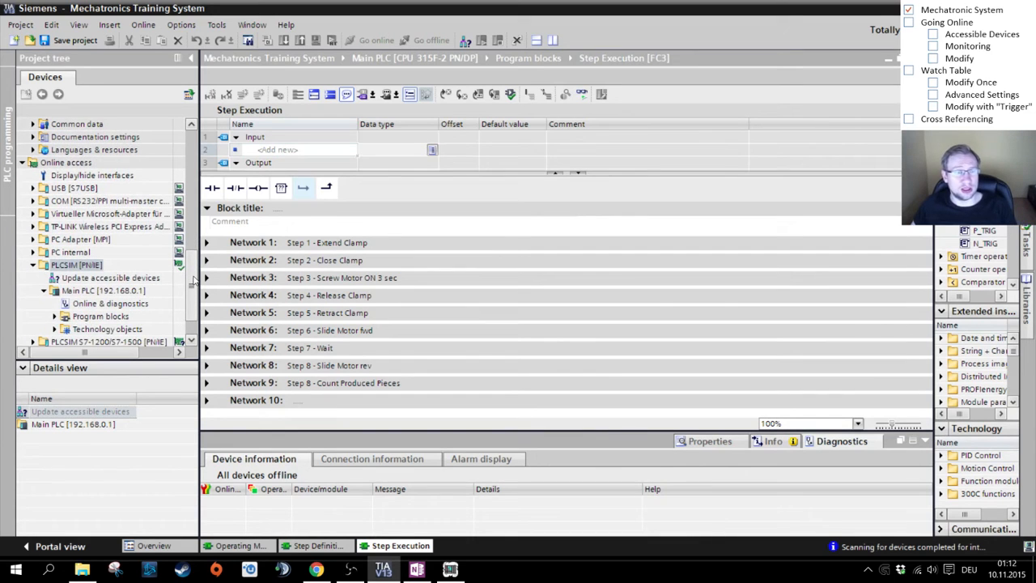
{"action": "left_click", "coordinate": [58, 164]}
{"action": "left_click_drag", "start_coordinate": [194, 284], "coordinate": [194, 300]}
{"action": "left_click", "coordinate": [64, 151]}
{"action": "left_click", "coordinate": [64, 163]}
{"action": "left_click", "coordinate": [66, 176]}
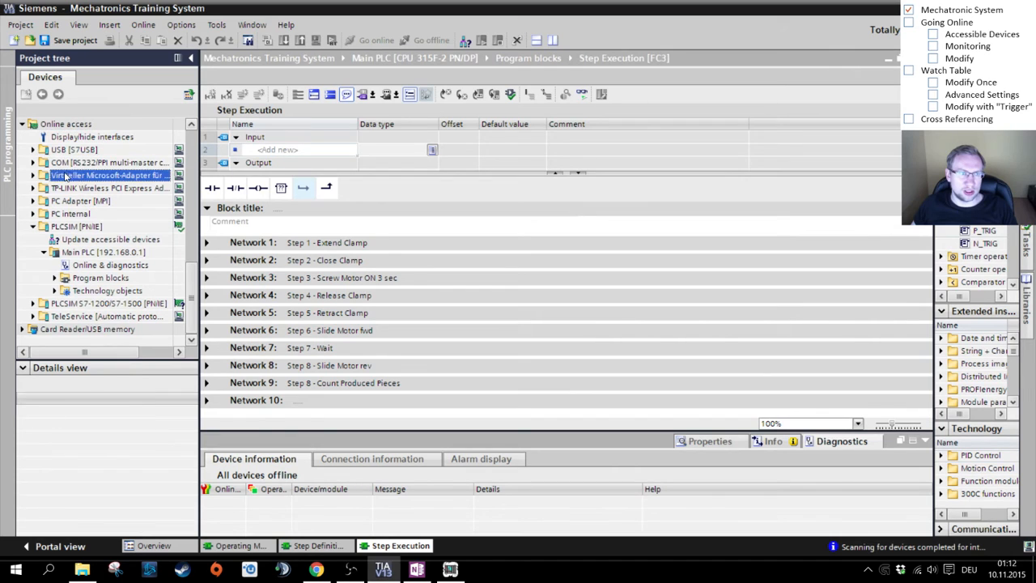
{"action": "left_click", "coordinate": [66, 189]}
{"action": "left_click", "coordinate": [67, 202]}
{"action": "left_click", "coordinate": [68, 228]}
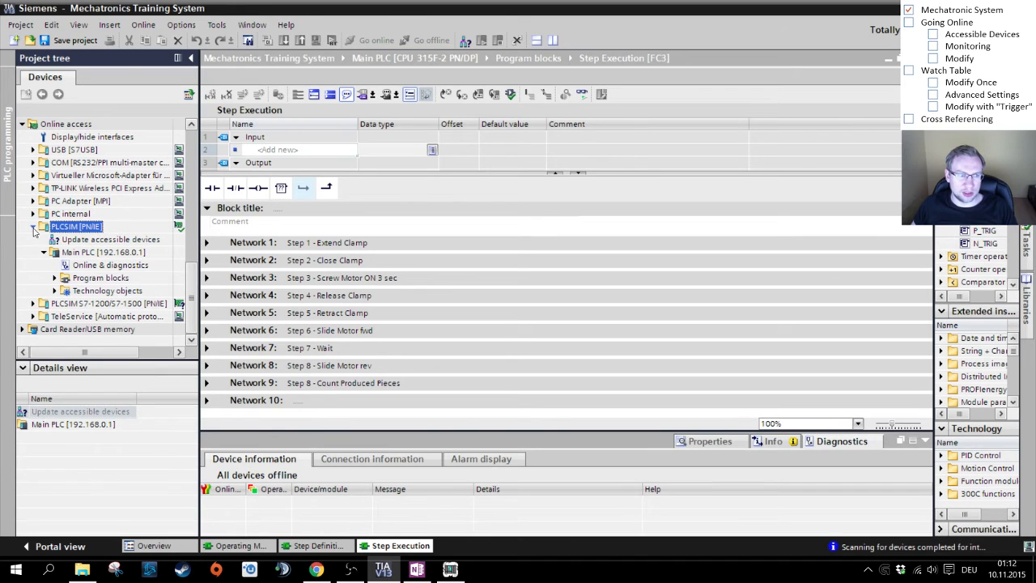
Step: Expand the Program blocks of the Main PLC under PLCSIM [PN/IE] and look through the online blocks
{"action": "left_click", "coordinate": [86, 255]}
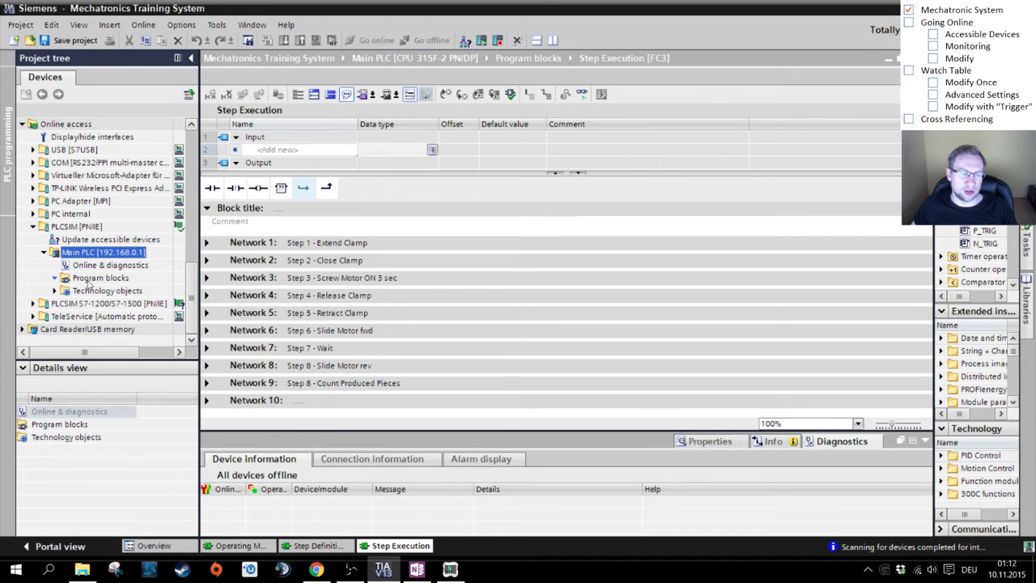
{"action": "double_click", "coordinate": [89, 278]}
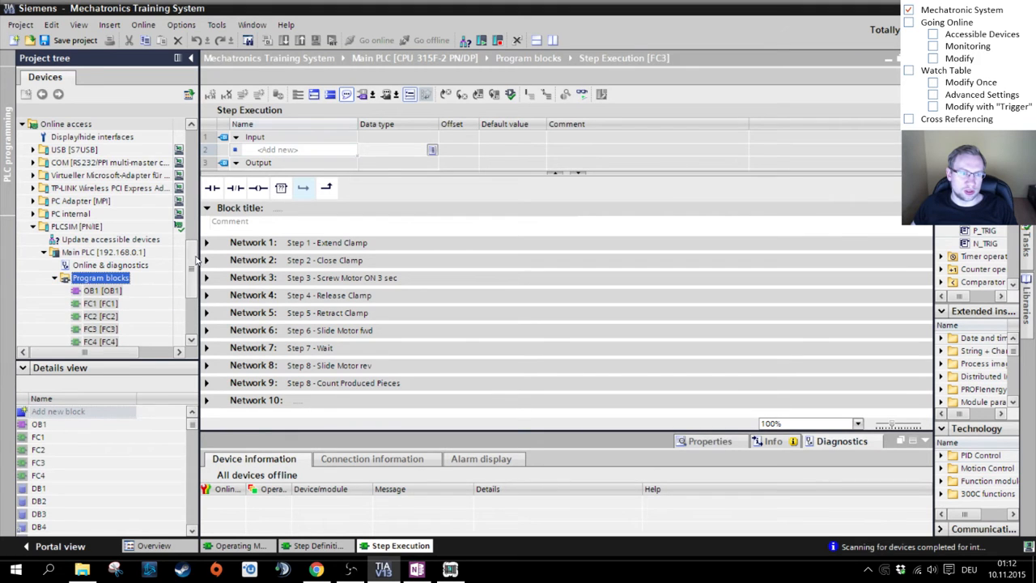
{"action": "scroll", "coordinate": [191, 267], "scroll_direction": "down", "scroll_amount": 2}
{"action": "left_click", "coordinate": [102, 241]}
{"action": "key", "text": "Down"}
{"action": "key", "text": "Down"}
{"action": "key", "text": "Down"}
{"action": "key", "text": "Down"}
{"action": "key", "text": "Down"}
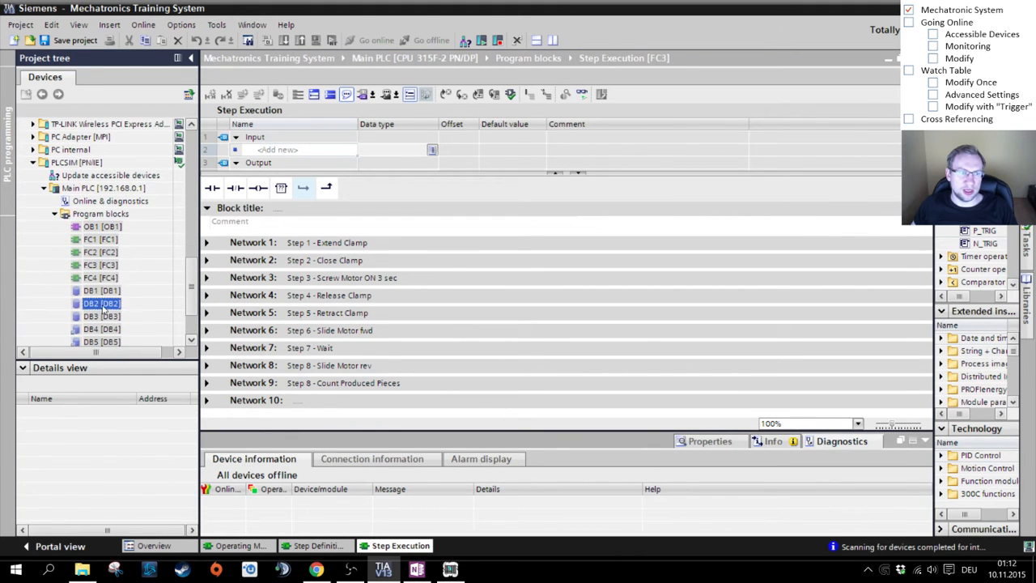
{"action": "scroll", "coordinate": [104, 256], "scroll_direction": "down", "scroll_amount": 1}
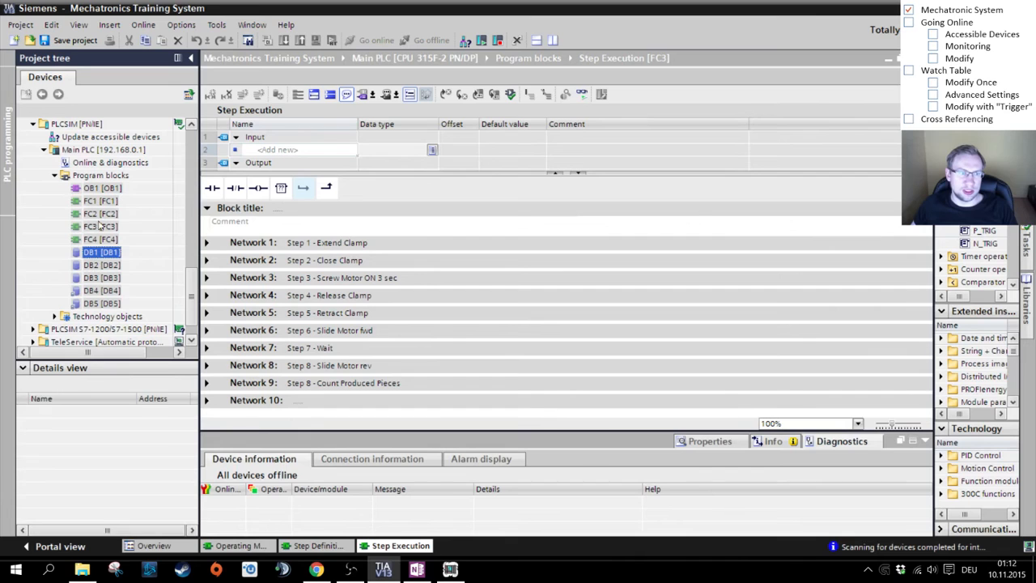
Step: Open the online block FC1, examine the addresses and missing titles in its networks, and close the block
{"action": "left_click", "coordinate": [99, 201]}
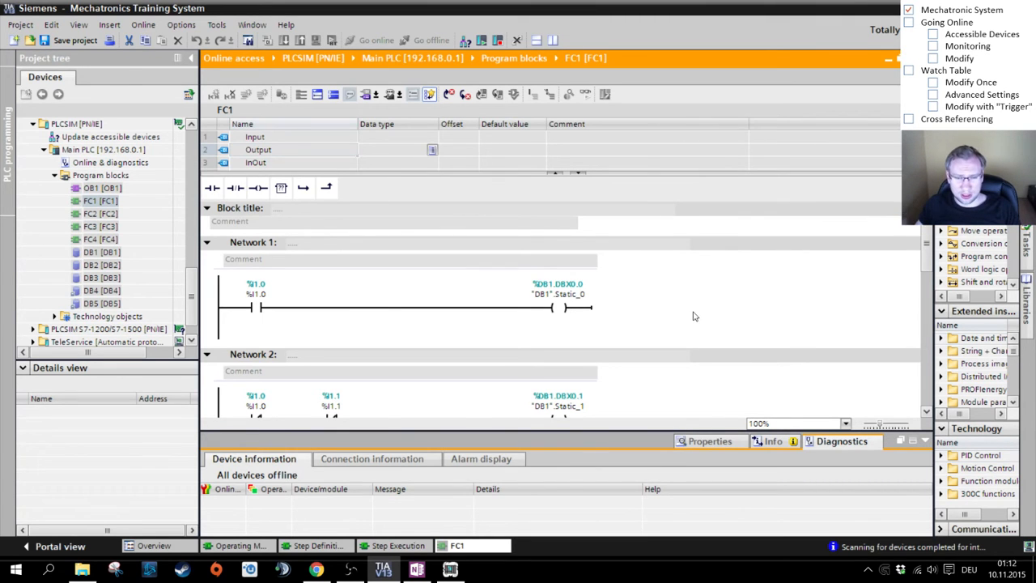
{"action": "left_click", "coordinate": [389, 244]}
{"action": "left_click", "coordinate": [275, 300]}
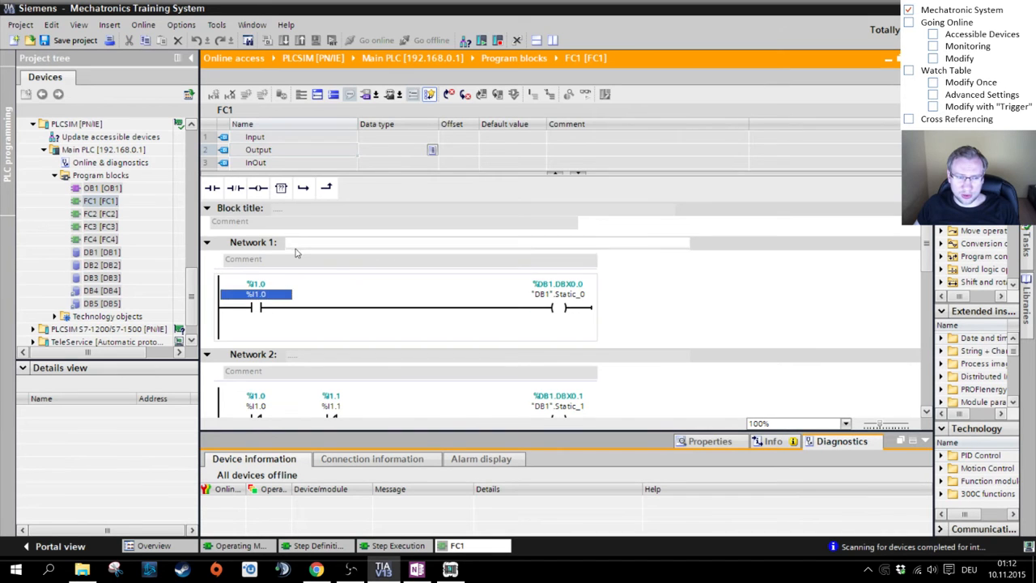
{"action": "scroll", "coordinate": [440, 335], "scroll_direction": "down", "scroll_amount": 10}
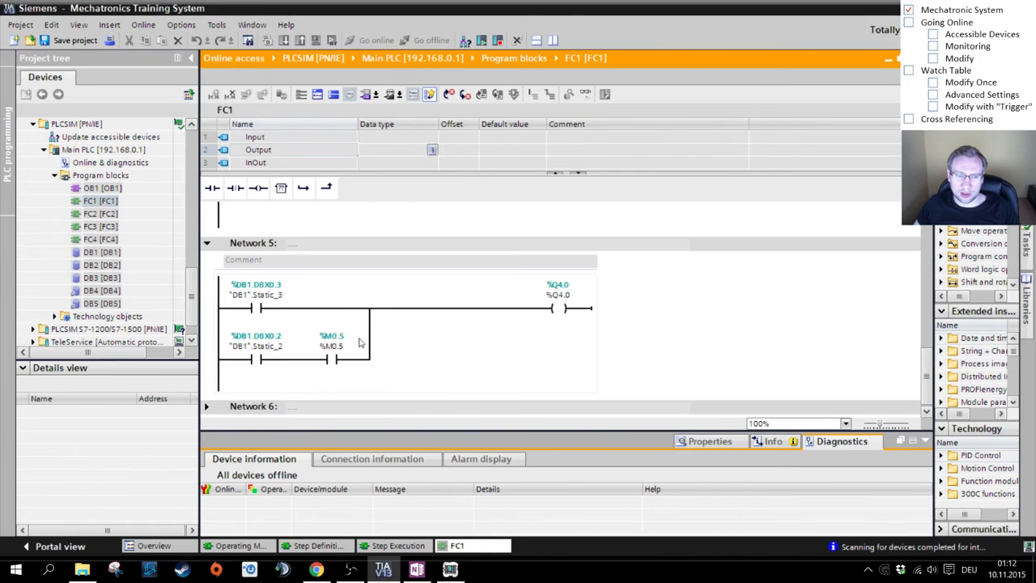
{"action": "scroll", "coordinate": [495, 348], "scroll_direction": "up", "scroll_amount": 4}
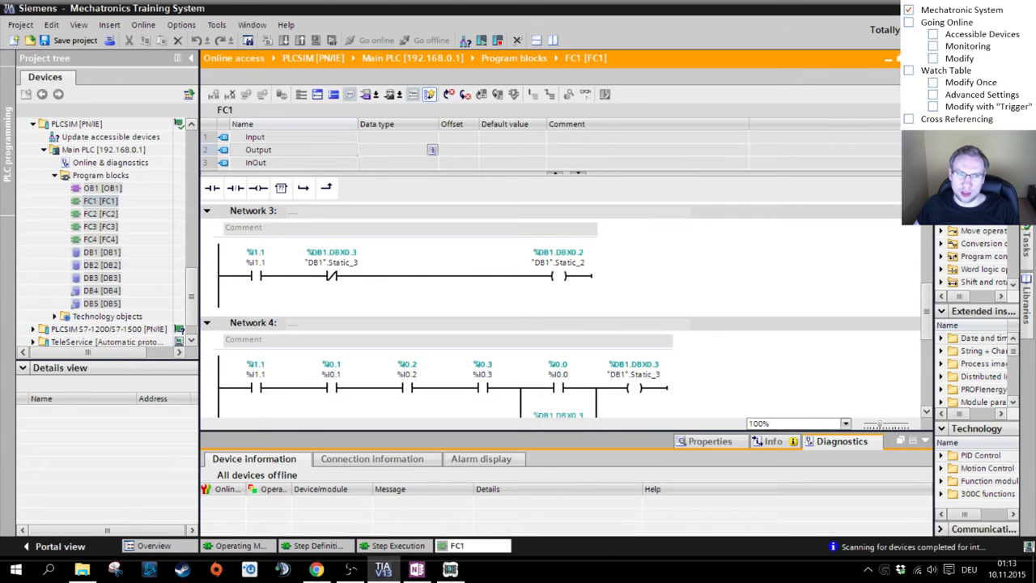
{"action": "left_click", "coordinate": [925, 58]}
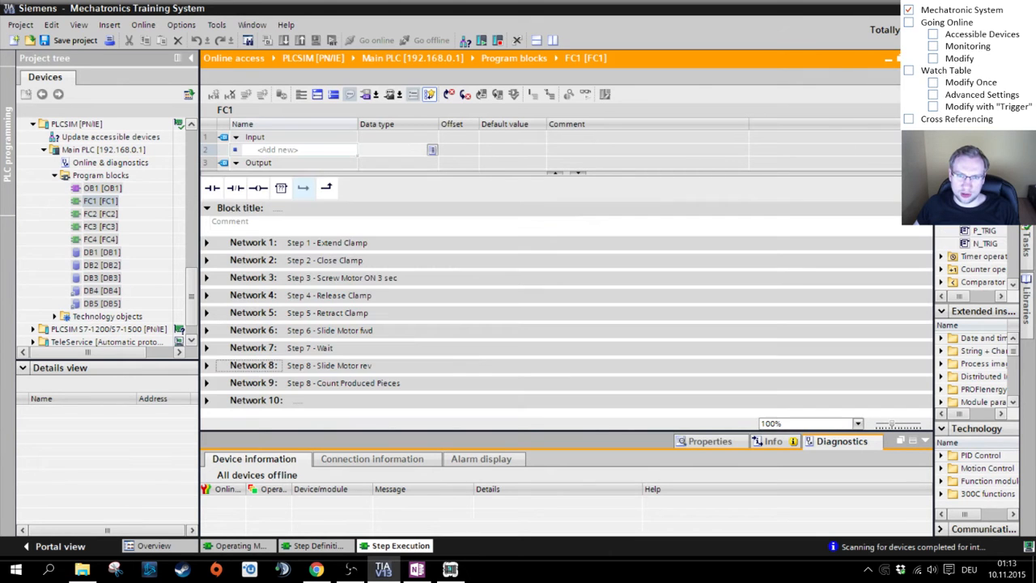
Step: Collapse the PLCSIM entries and the Online access folder, and tick Accessible Devices in the checklist
{"action": "left_click", "coordinate": [55, 176]}
{"action": "left_click", "coordinate": [44, 253]}
{"action": "left_click", "coordinate": [34, 266]}
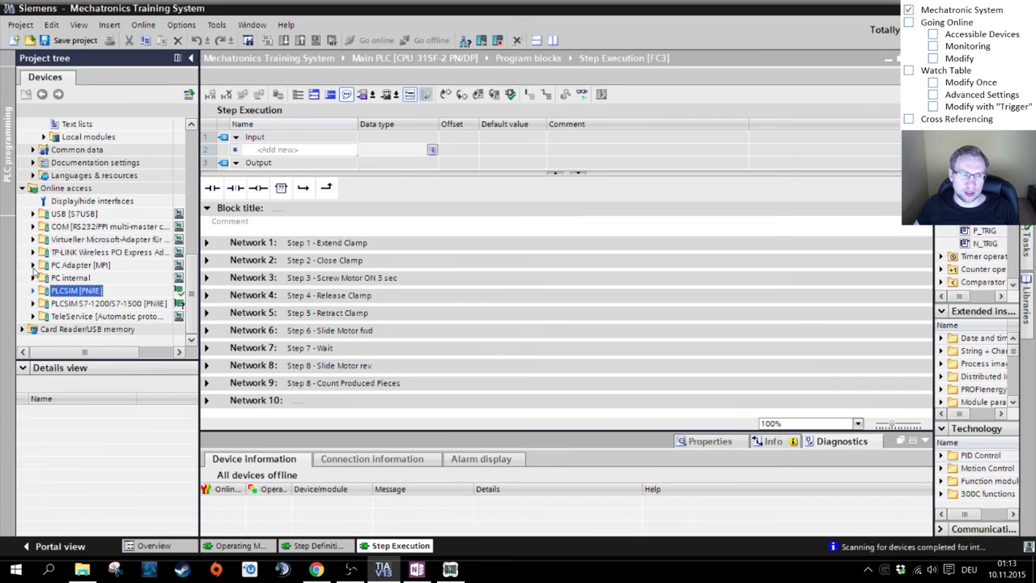
{"action": "left_click", "coordinate": [22, 188]}
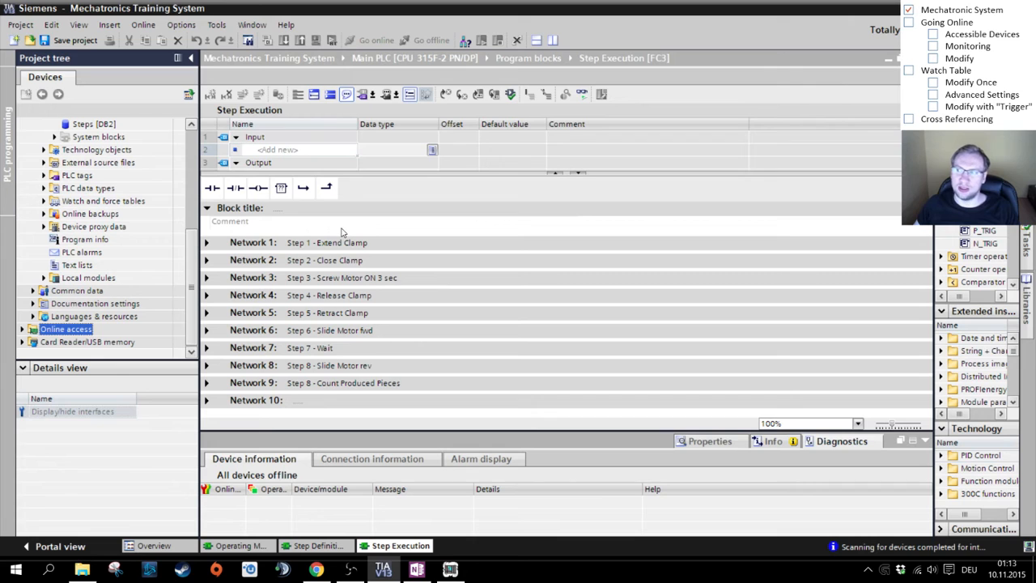
{"action": "left_click", "coordinate": [933, 34]}
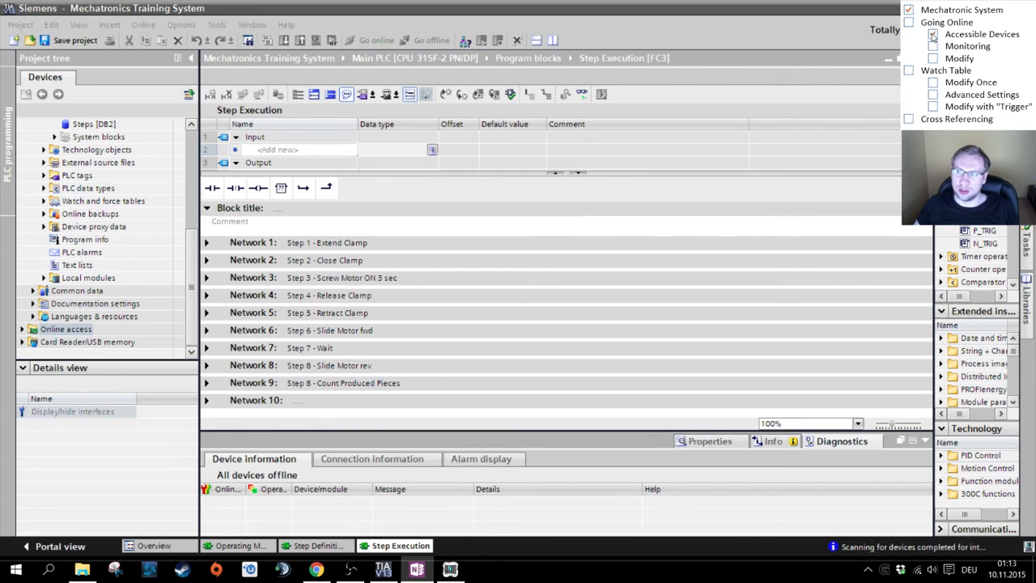
Step: Open the project's Step Execution [FC3] block under Main PLC and expand Network 2, Step 2 - Close Clamp
{"action": "left_click", "coordinate": [85, 251]}
{"action": "scroll", "coordinate": [91, 243], "scroll_direction": "up", "scroll_amount": 5}
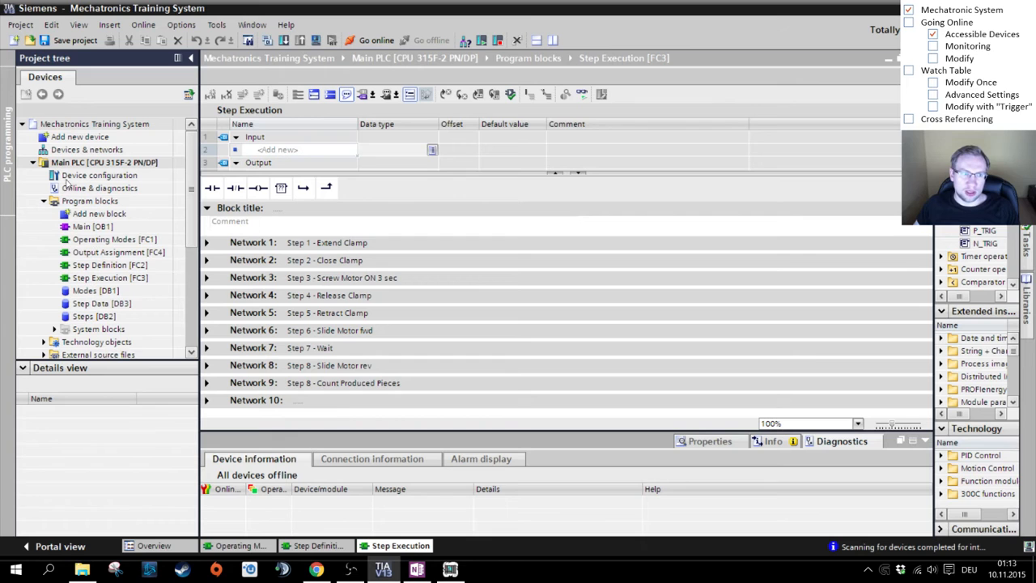
{"action": "left_click", "coordinate": [71, 202]}
{"action": "left_click", "coordinate": [94, 164]}
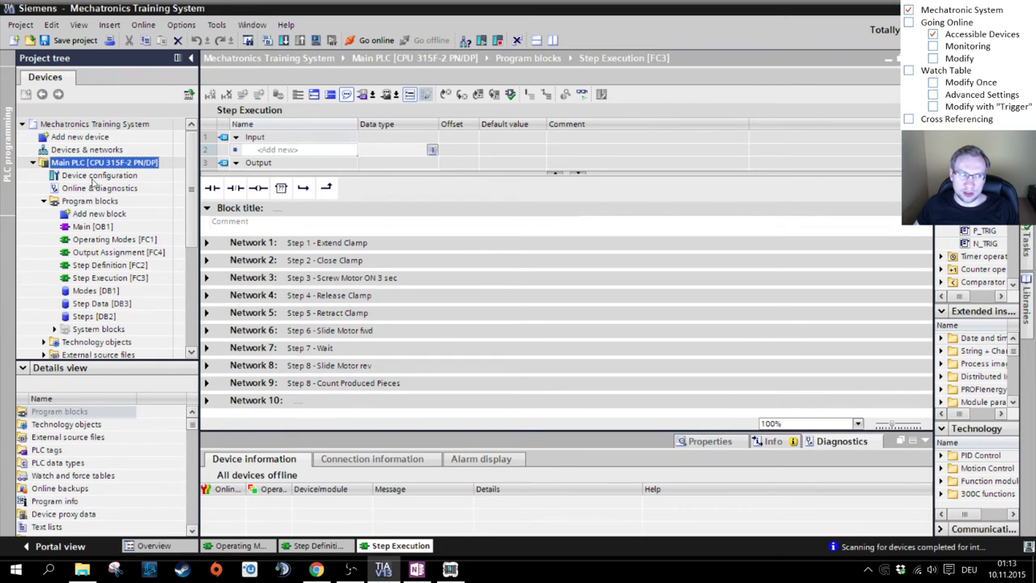
{"action": "double_click", "coordinate": [102, 266]}
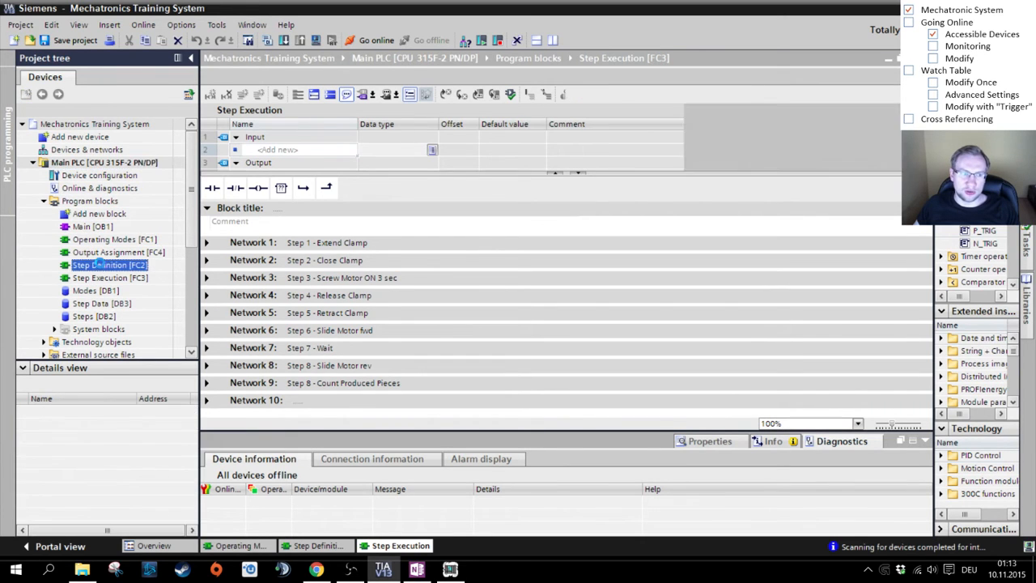
{"action": "left_click", "coordinate": [110, 279]}
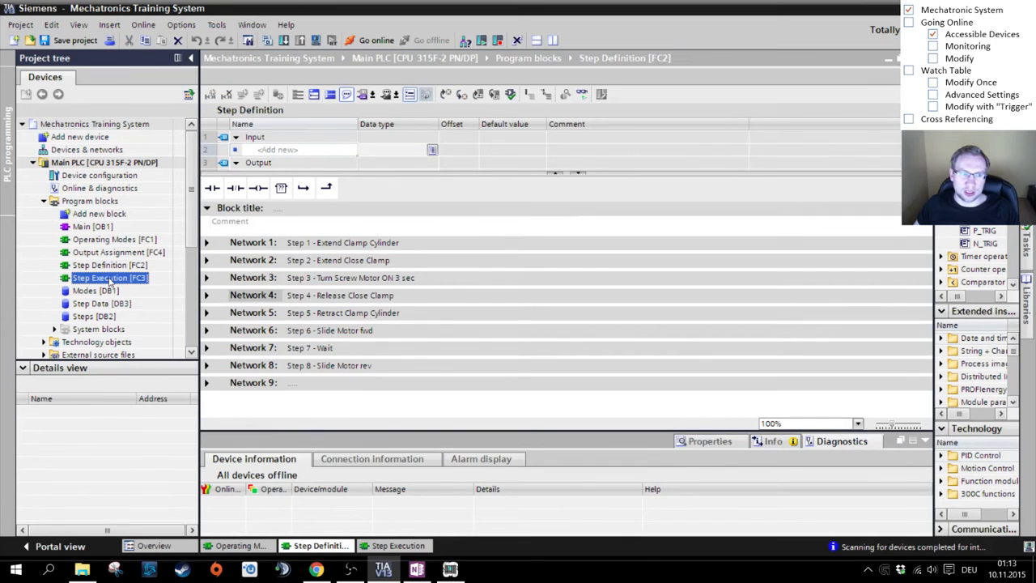
{"action": "double_click", "coordinate": [108, 277]}
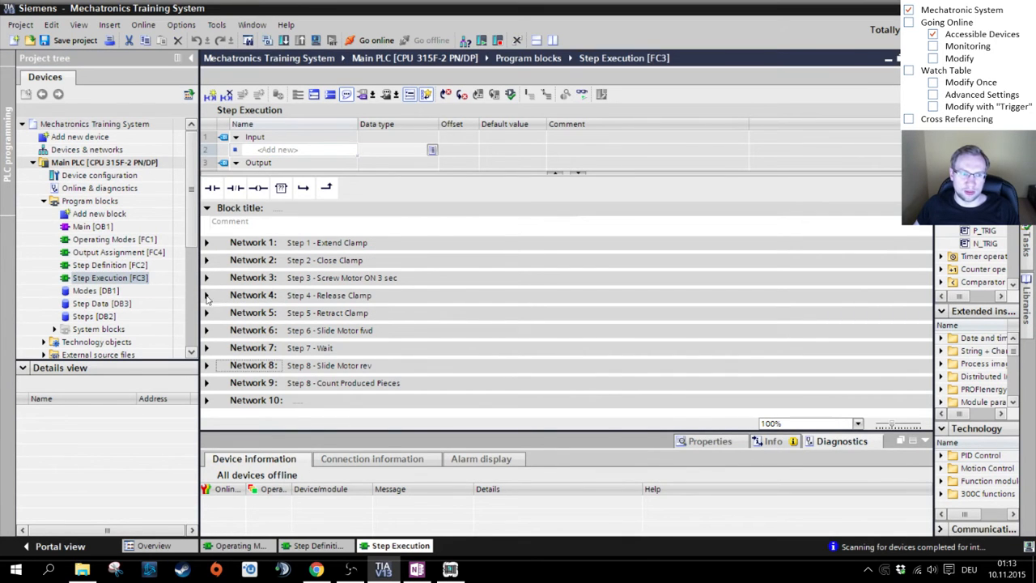
{"action": "left_click", "coordinate": [207, 259]}
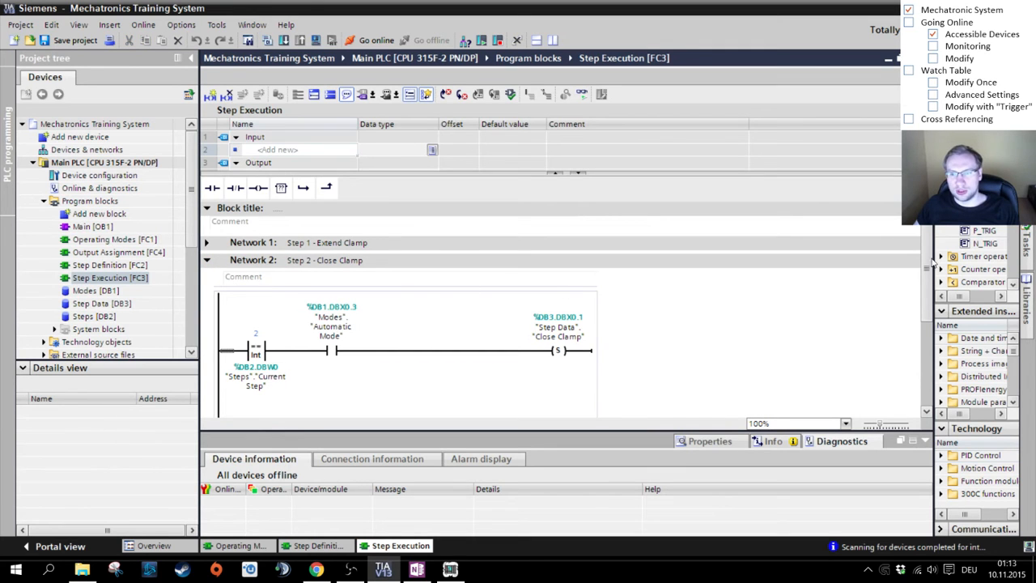
{"action": "scroll", "coordinate": [371, 329], "scroll_direction": "down", "scroll_amount": 1}
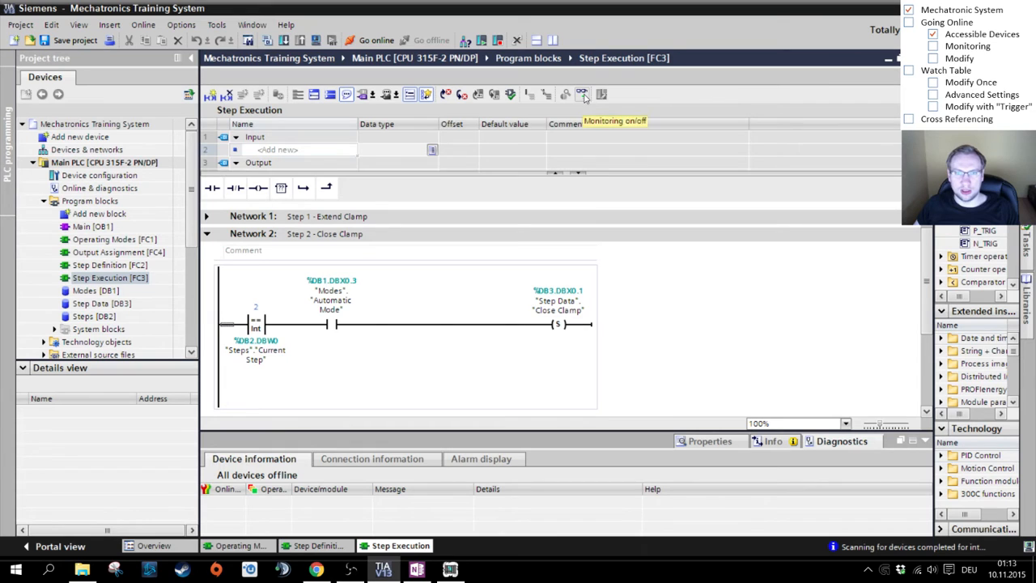
Step: Go online with the Main PLC and turn on monitoring for the Step Execution block
{"action": "left_click", "coordinate": [378, 40]}
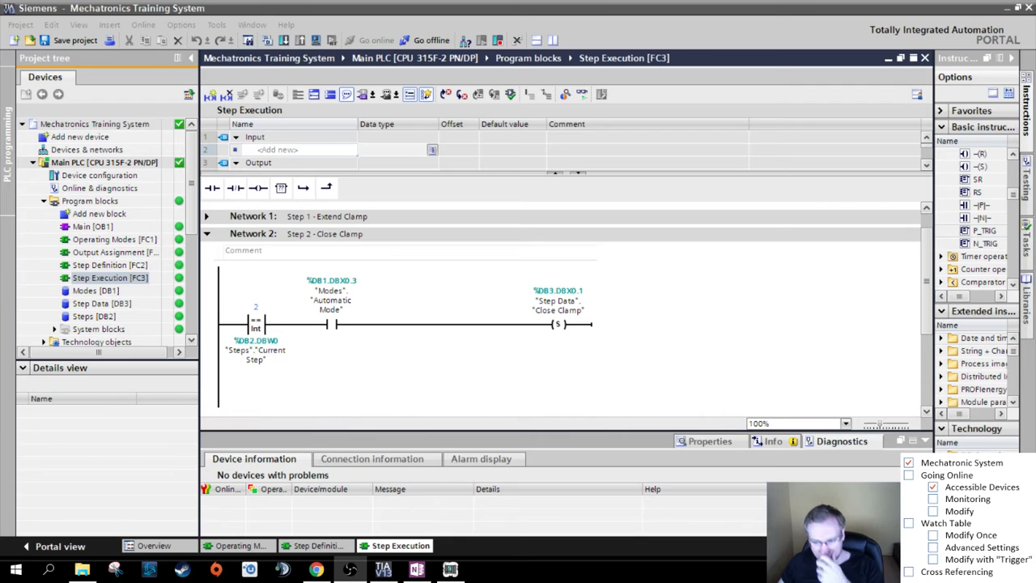
{"action": "left_click", "coordinate": [470, 365]}
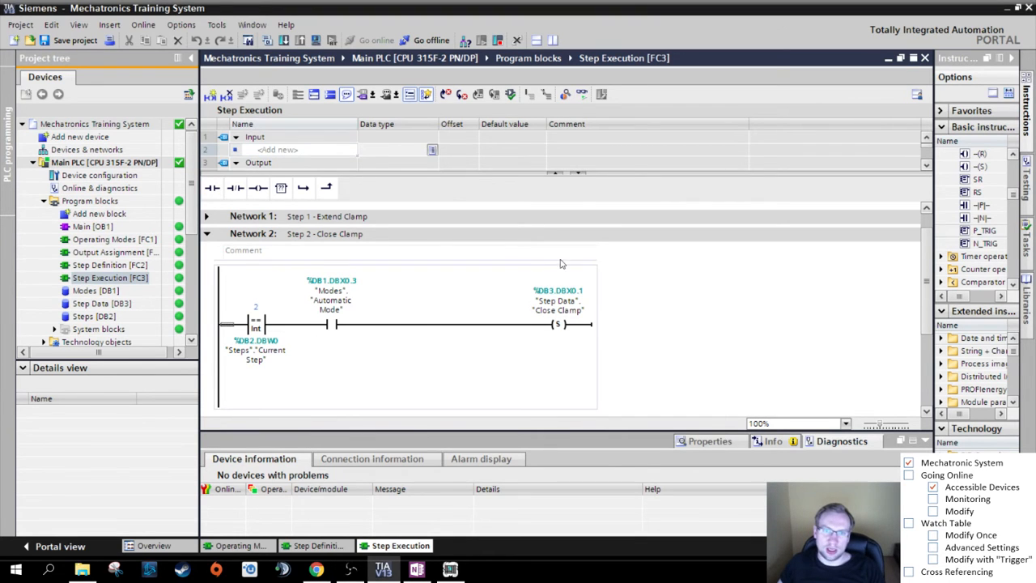
{"action": "left_click", "coordinate": [584, 95]}
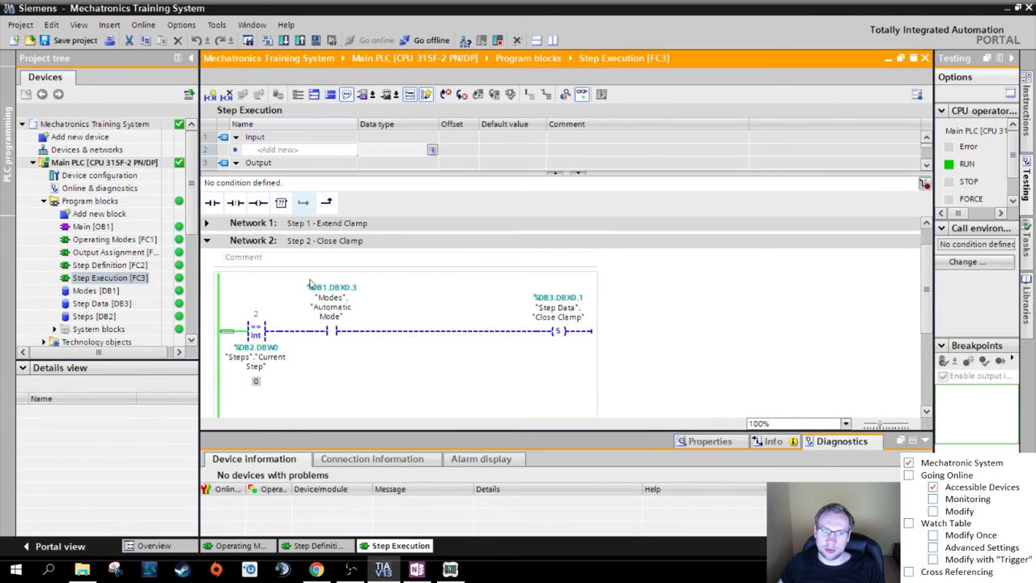
{"action": "left_click", "coordinate": [701, 257]}
{"action": "scroll", "coordinate": [686, 266], "scroll_direction": "down", "scroll_amount": 2}
{"action": "scroll", "coordinate": [657, 286], "scroll_direction": "up", "scroll_amount": 3}
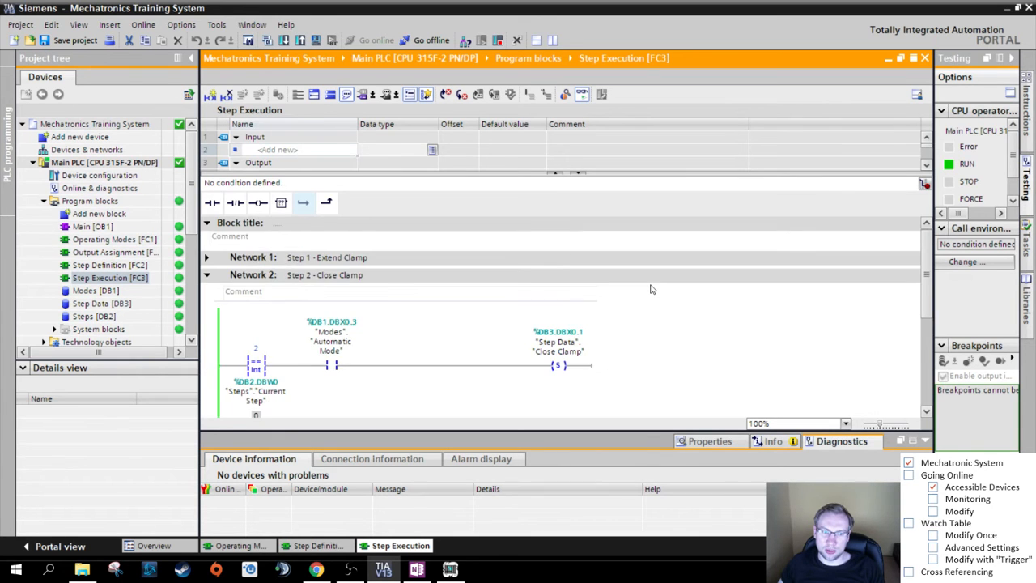
Step: Examine the monitored signal flow of Network 2, Step 2 - Close Clamp, in the Step Execution block
{"action": "scroll", "coordinate": [652, 289], "scroll_direction": "down", "scroll_amount": 2}
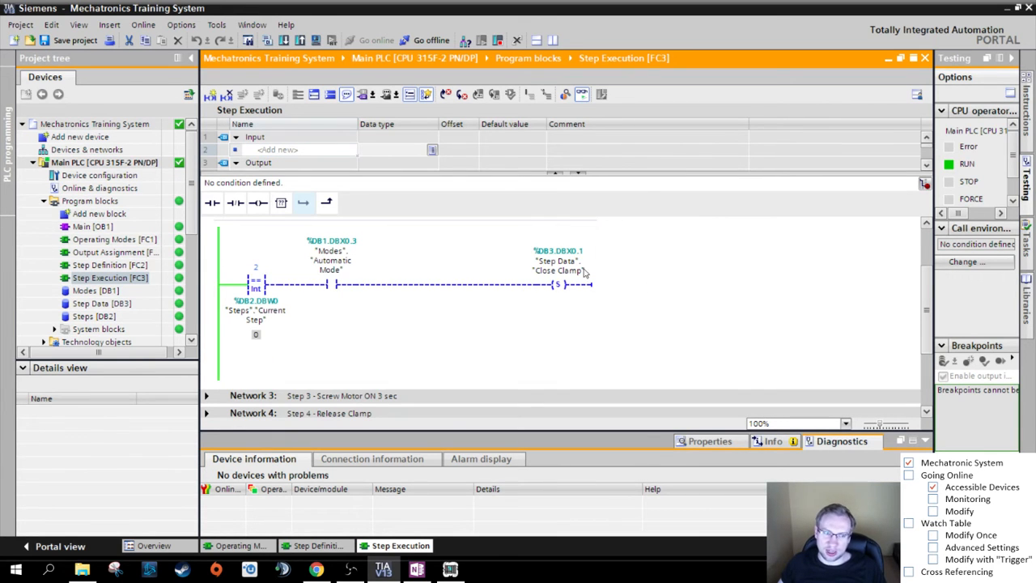
{"action": "left_click", "coordinate": [117, 283]}
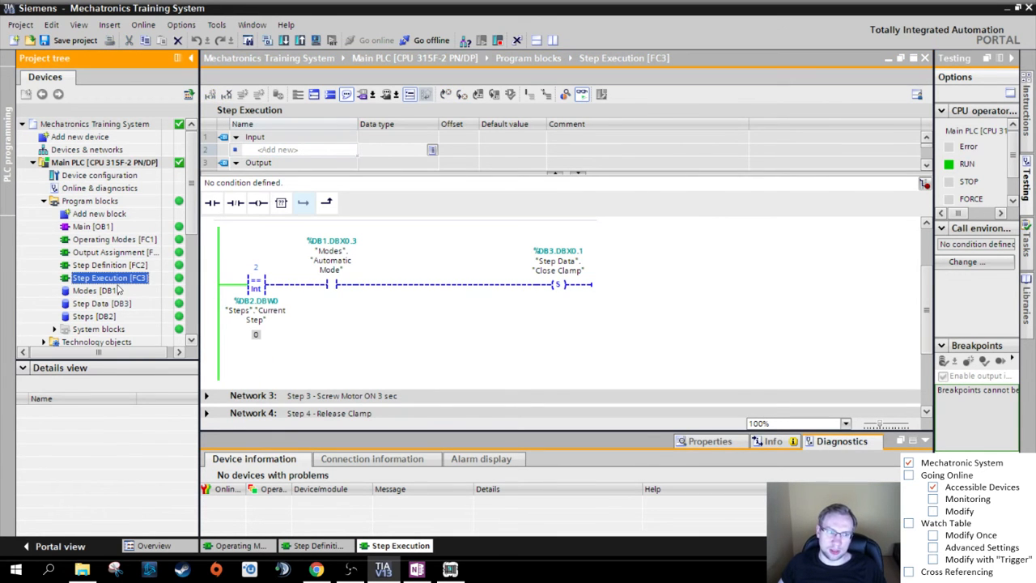
{"action": "left_click", "coordinate": [530, 354]}
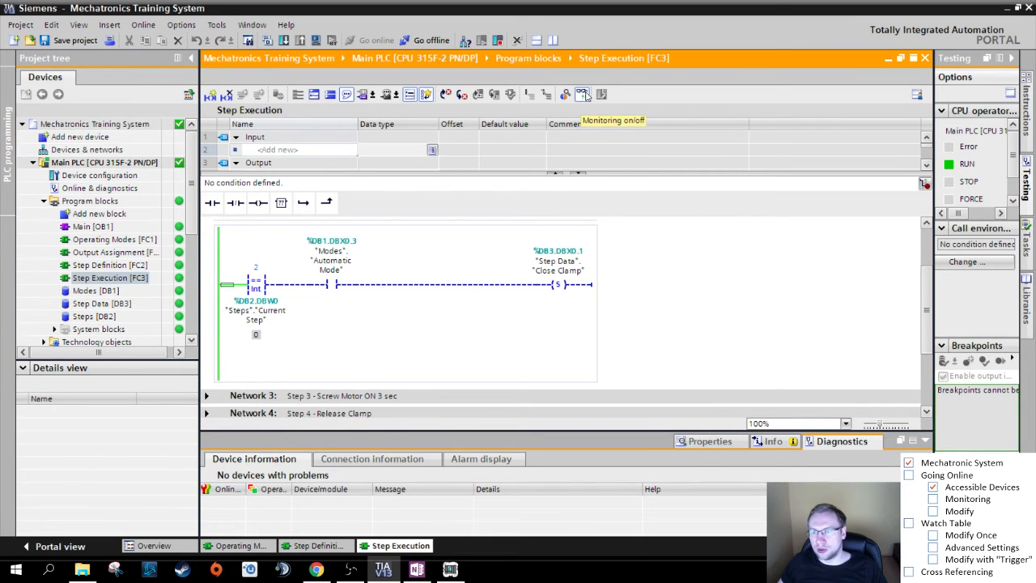
{"action": "left_click", "coordinate": [583, 95]}
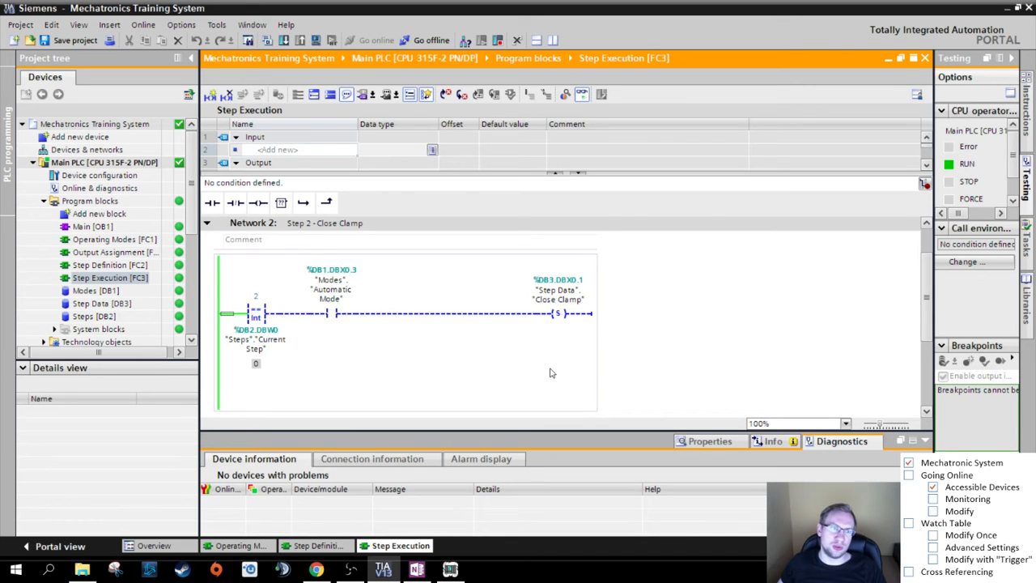
{"action": "left_click", "coordinate": [113, 278]}
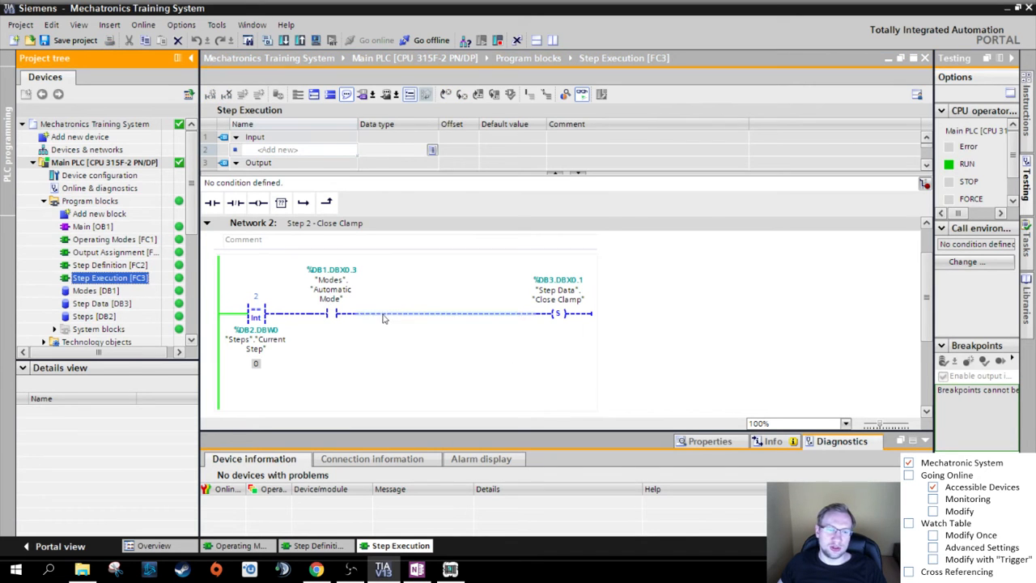
Step: Open the Main [OB1] block and check the Step Execution call in Network 1, Function Calls
{"action": "double_click", "coordinate": [87, 229]}
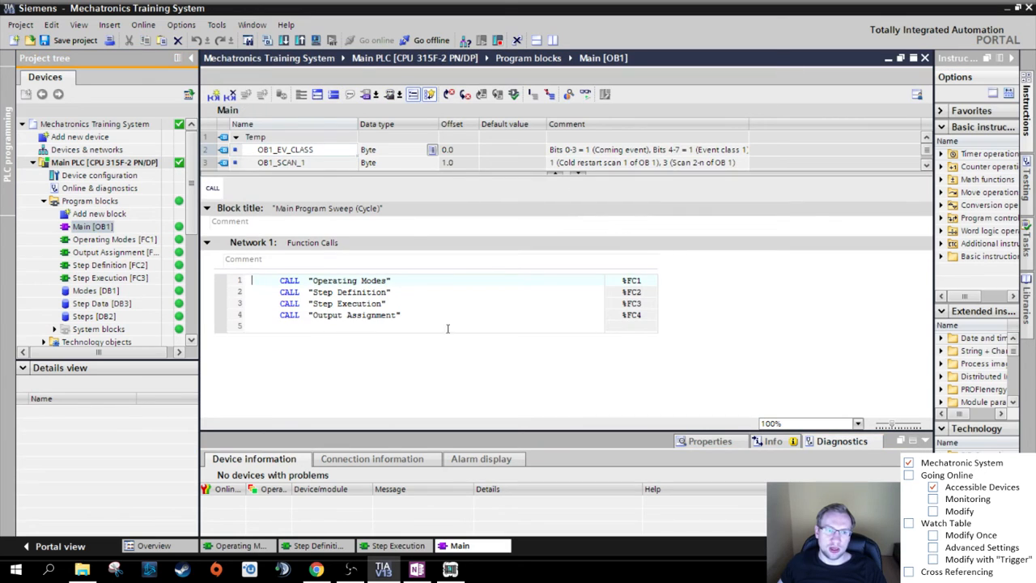
{"action": "left_click_drag", "start_coordinate": [328, 315], "coordinate": [383, 315]}
{"action": "left_click_drag", "start_coordinate": [316, 303], "coordinate": [361, 303]}
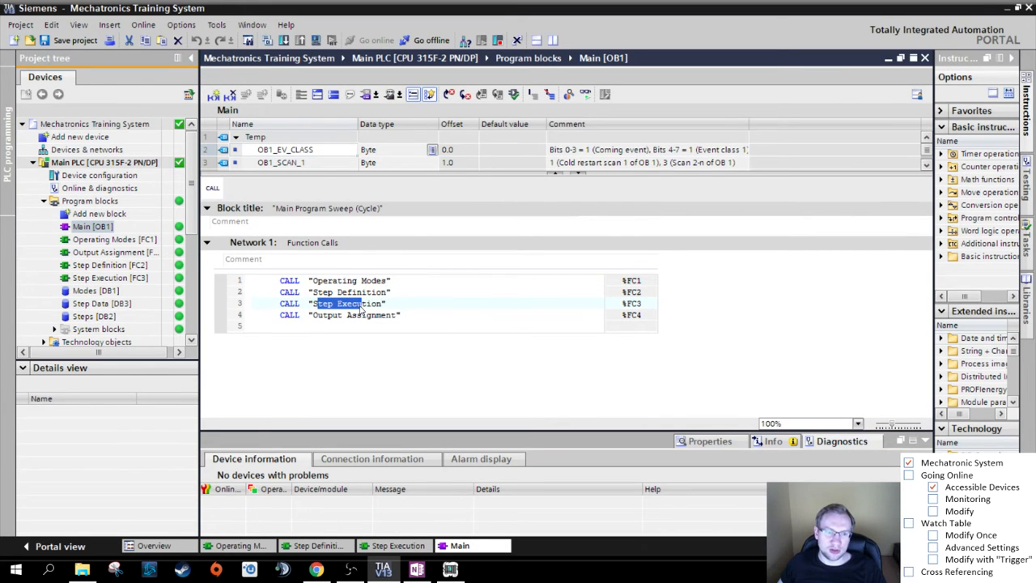
{"action": "left_click", "coordinate": [365, 304]}
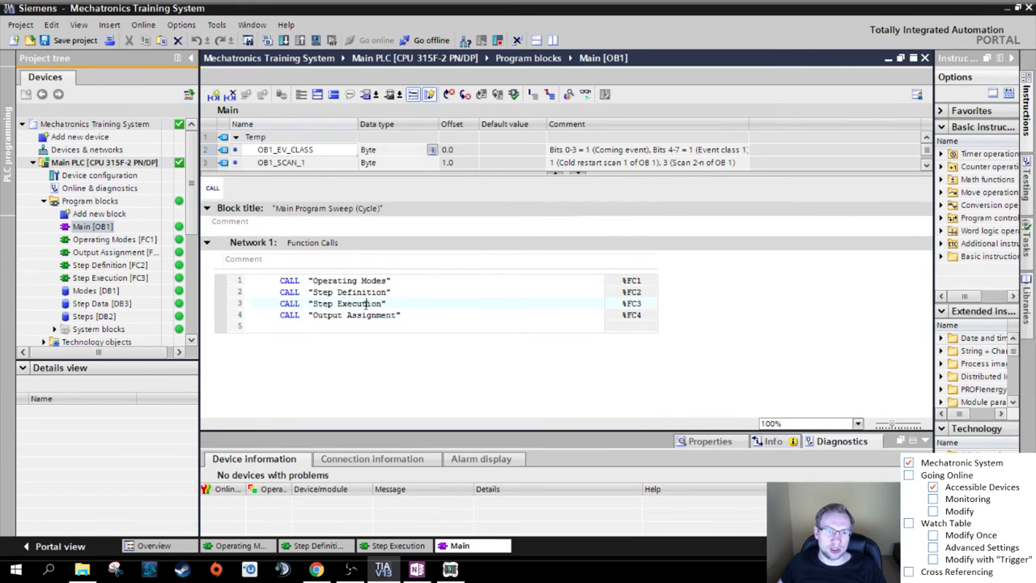
Step: Return to the Step Execution [FC3] block and tick Monitoring in the checklist
{"action": "double_click", "coordinate": [133, 277]}
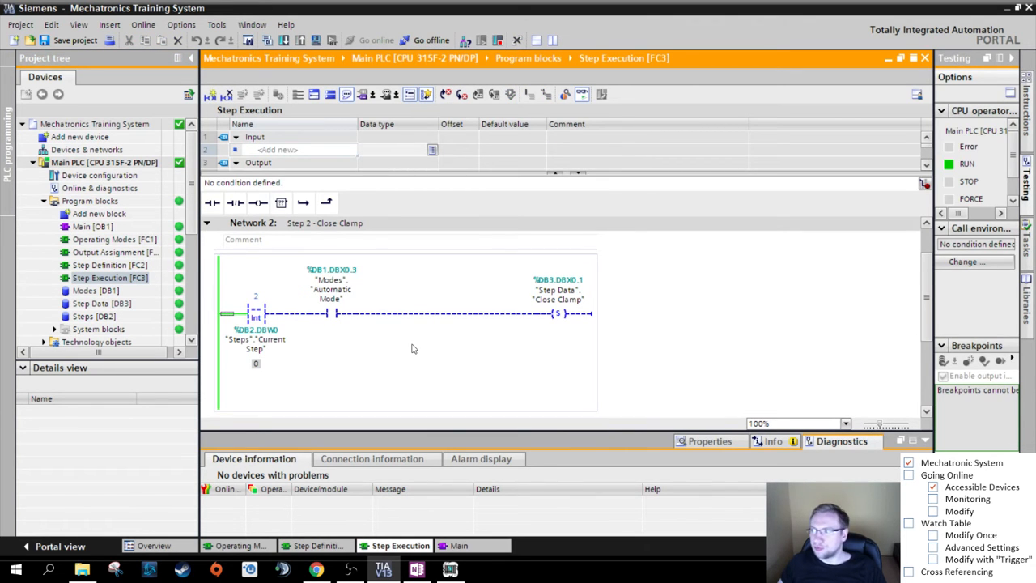
{"action": "left_click", "coordinate": [934, 498]}
{"action": "left_click", "coordinate": [475, 392]}
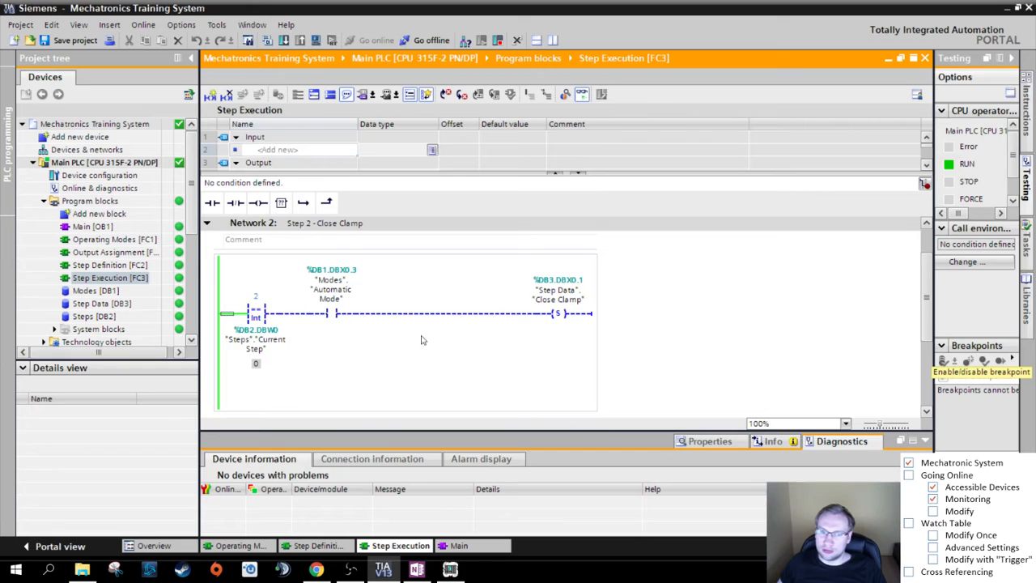
Step: Modify the "Step Data"."Close Clamp" set coil in Network 2 to 1, issuing the command three times
{"action": "left_click", "coordinate": [567, 317]}
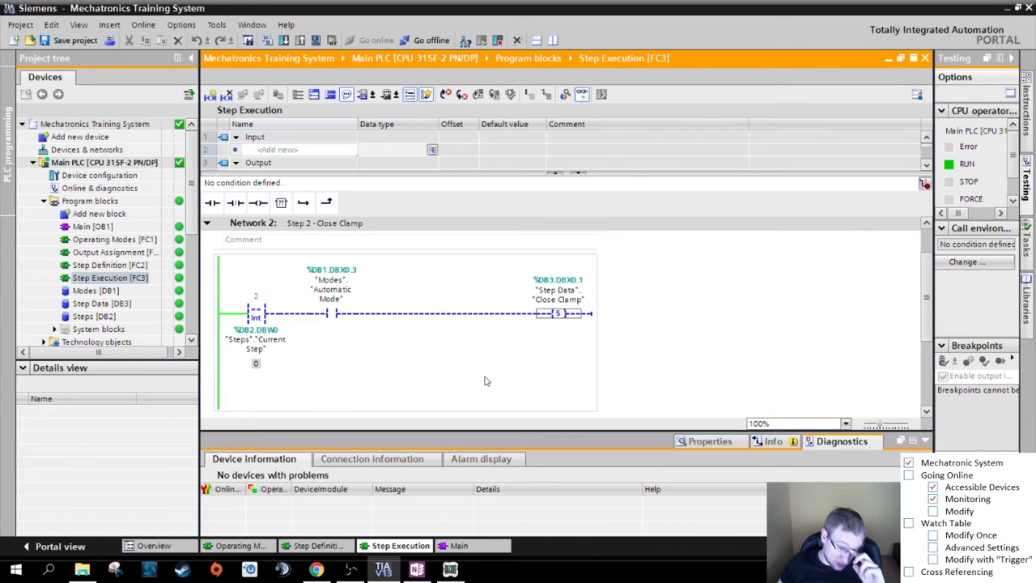
{"action": "right_click", "coordinate": [564, 315]}
{"action": "mouse_move", "coordinate": [572, 320]}
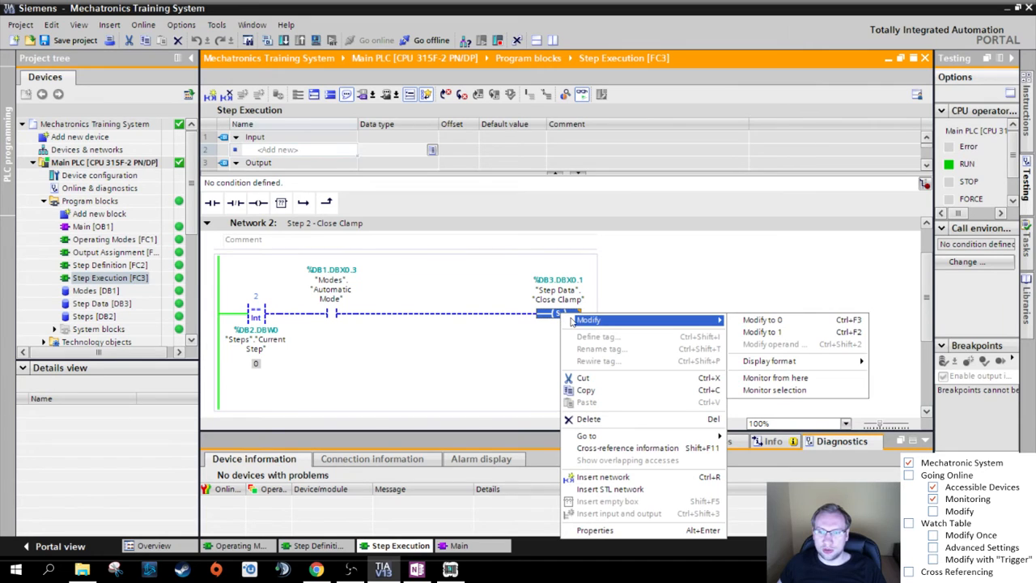
{"action": "left_click", "coordinate": [759, 333]}
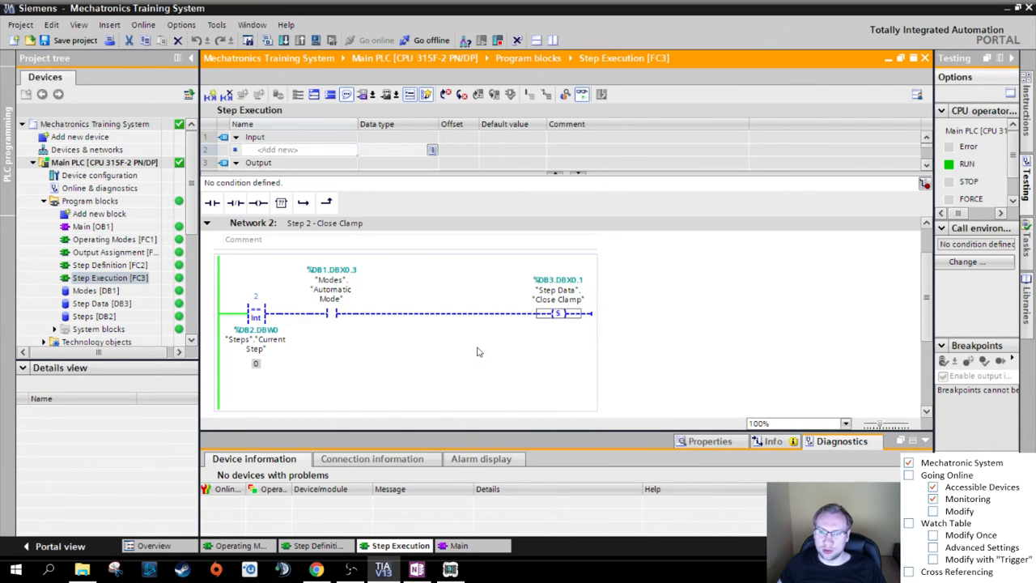
{"action": "right_click", "coordinate": [558, 316]}
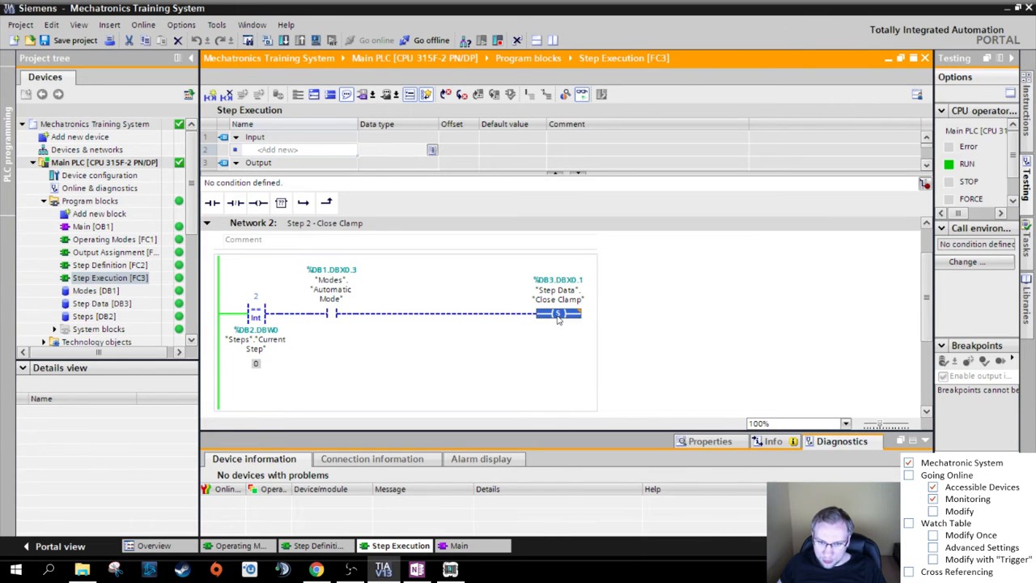
{"action": "mouse_move", "coordinate": [570, 322]}
{"action": "left_click", "coordinate": [801, 334]}
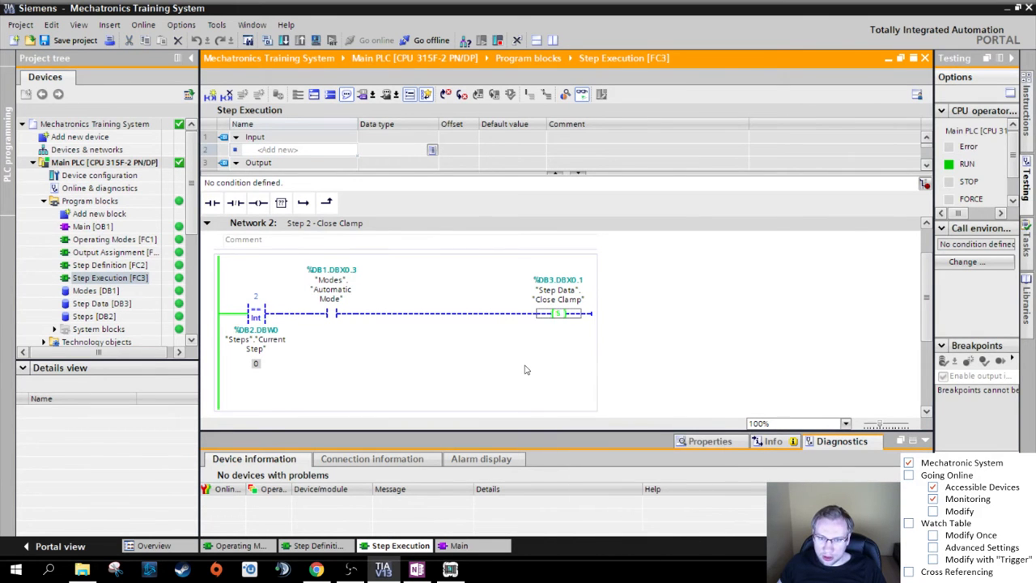
{"action": "left_click", "coordinate": [568, 316]}
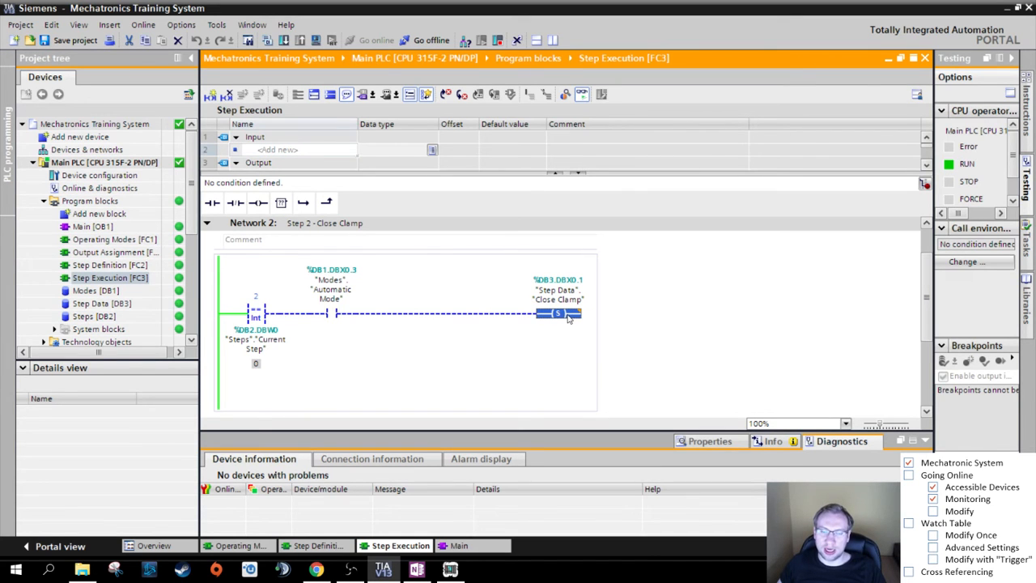
{"action": "right_click", "coordinate": [569, 319]}
{"action": "mouse_move", "coordinate": [603, 323]}
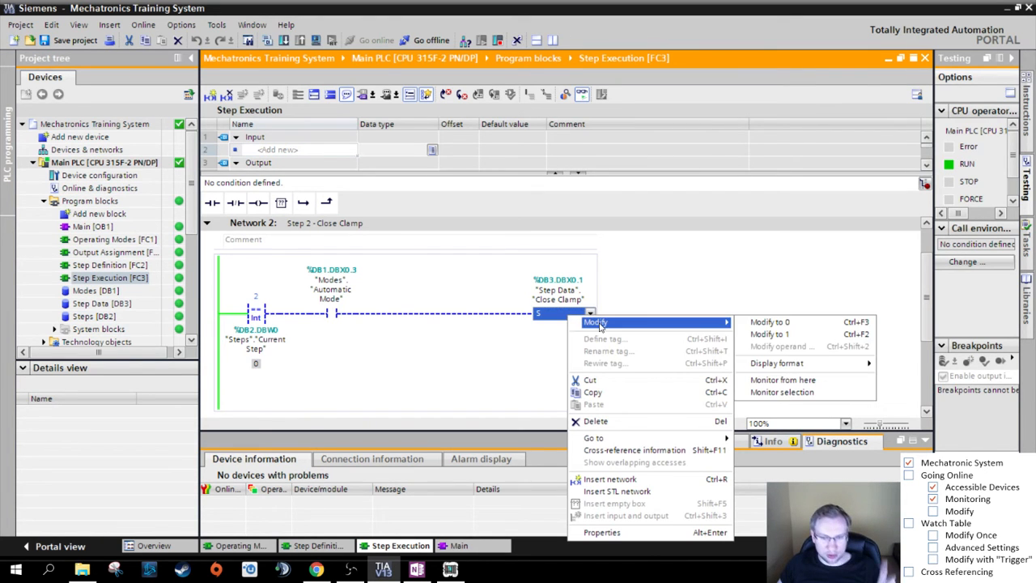
{"action": "left_click", "coordinate": [792, 333]}
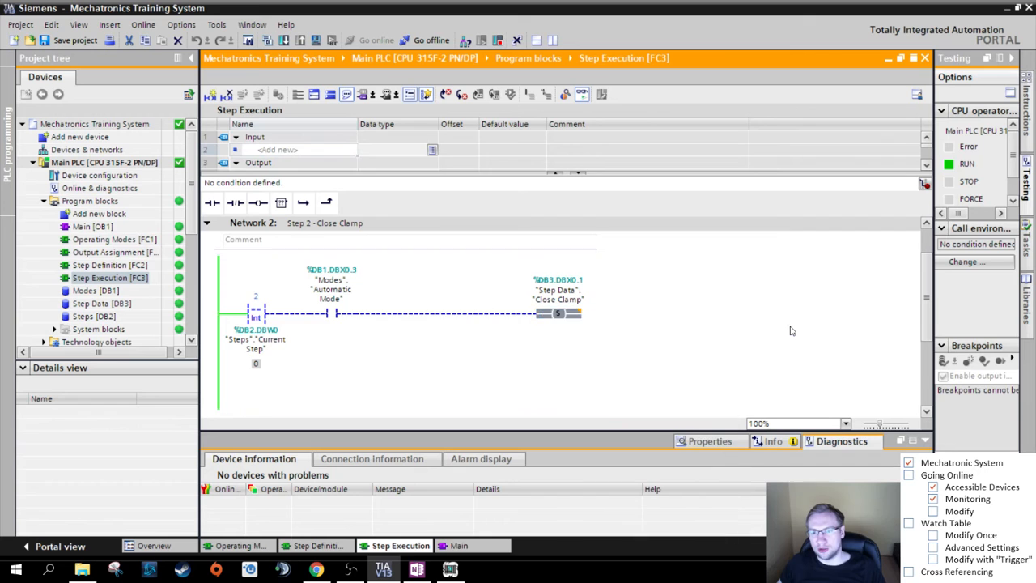
Step: Open the modify options for the "Steps"."Current Step" operand of the comparison in Network 2
{"action": "right_click", "coordinate": [255, 349]}
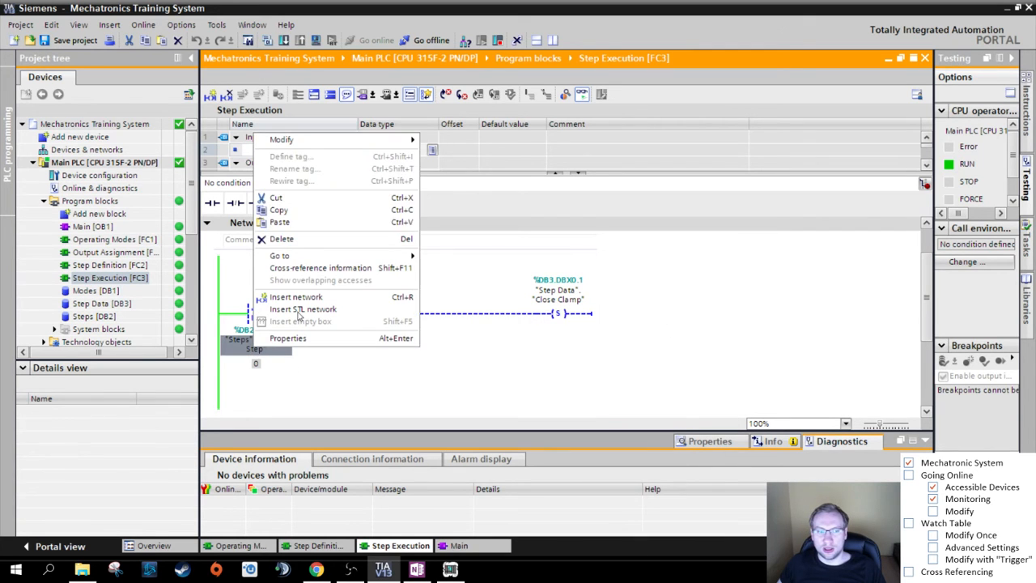
{"action": "mouse_move", "coordinate": [340, 140]}
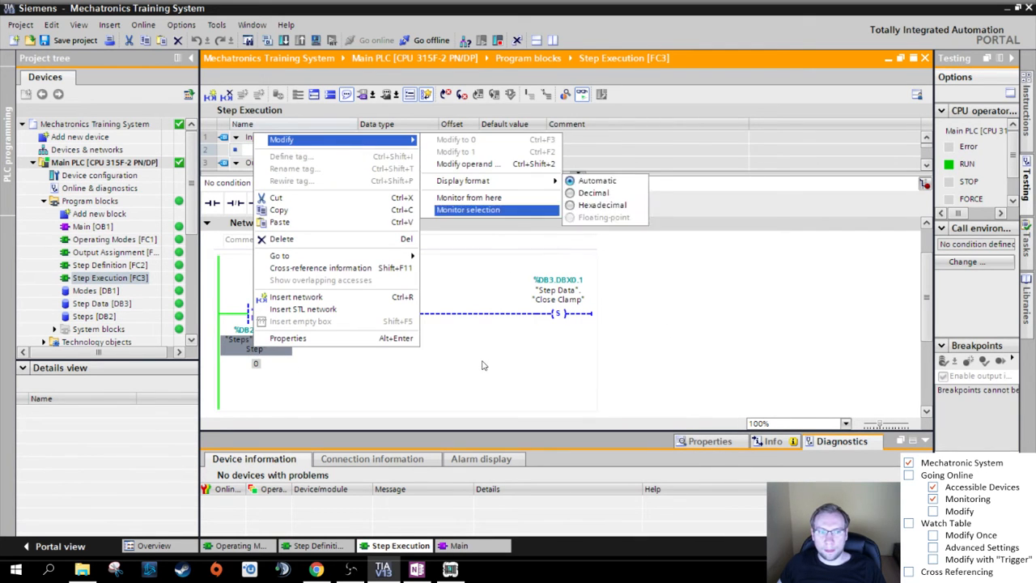